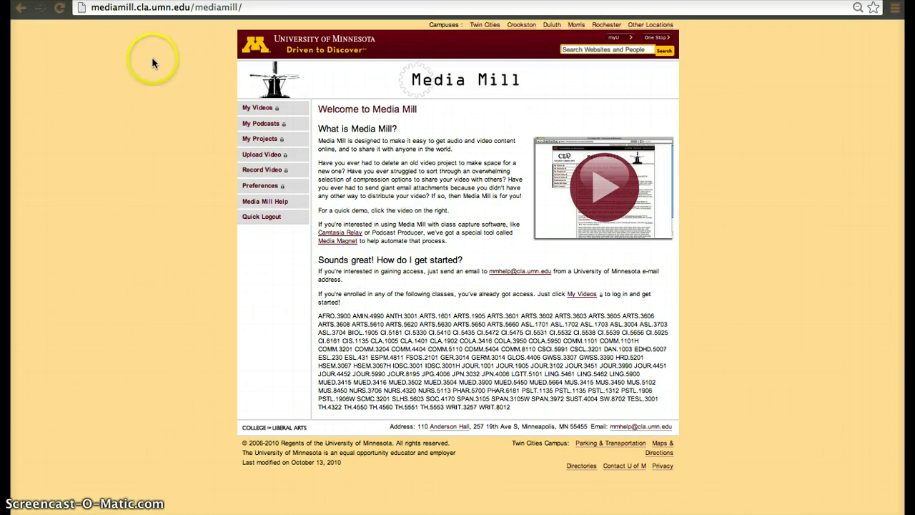
# Open the Media Mill page for uploading a video.
pyautogui.click(191, 7)
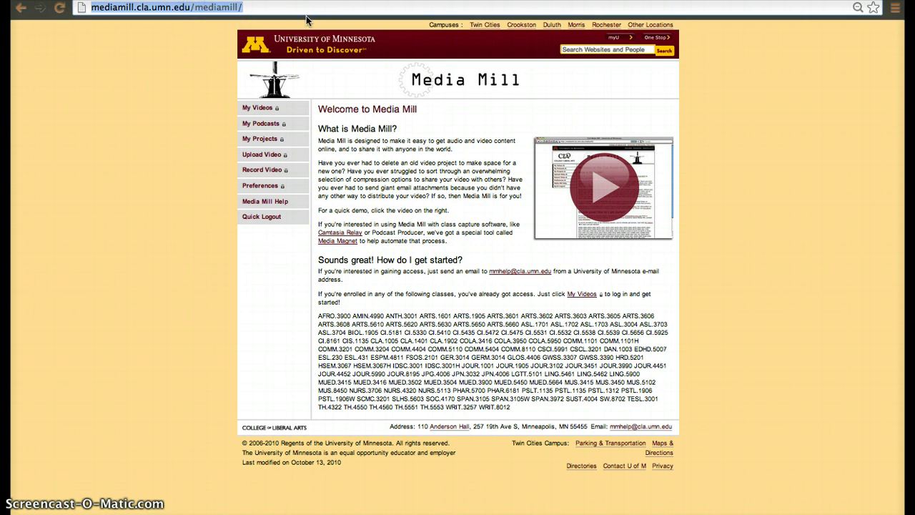
pyautogui.click(269, 156)
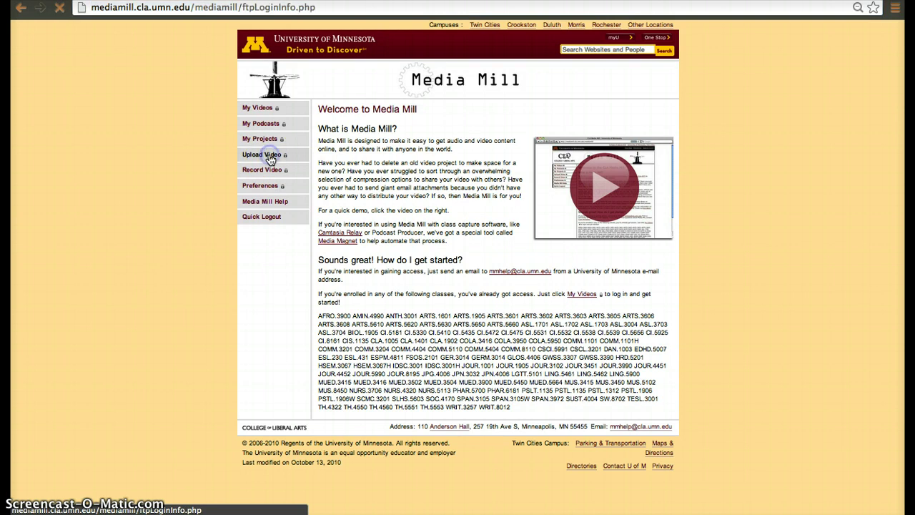
pyautogui.click(422, 350)
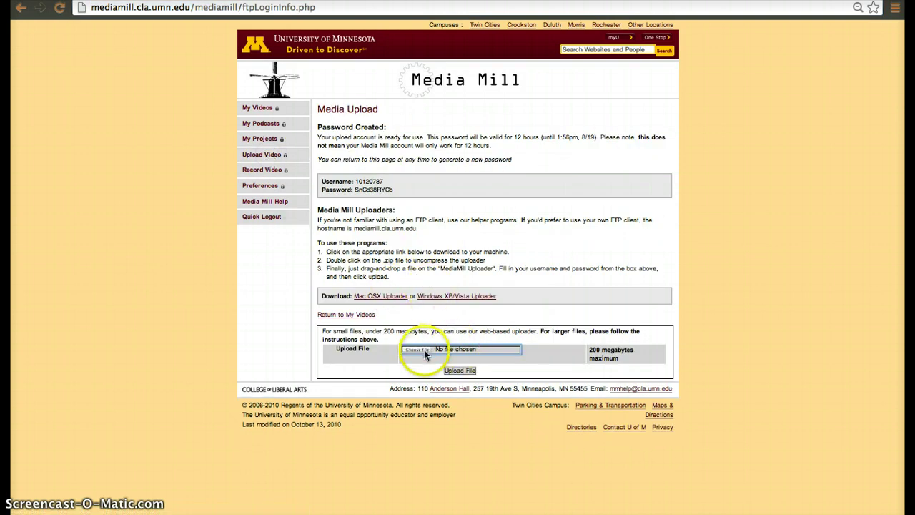
pyautogui.click(424, 352)
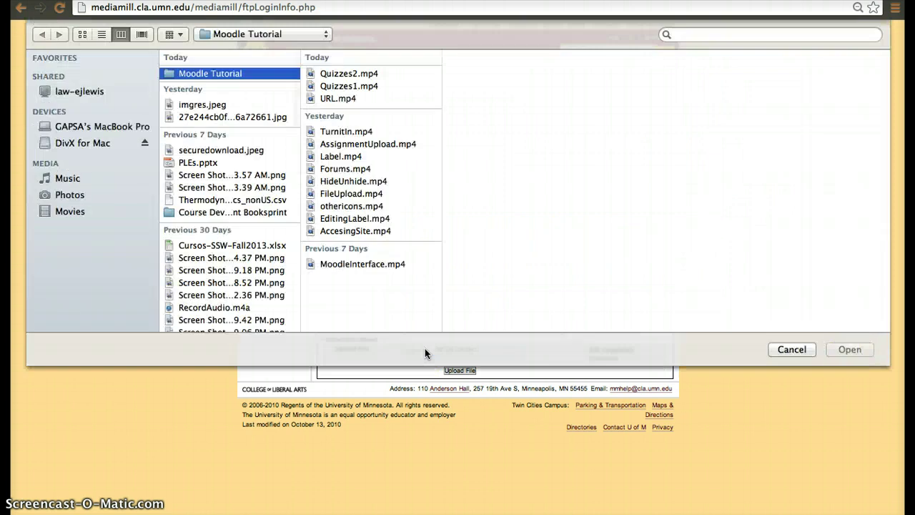
pyautogui.click(350, 133)
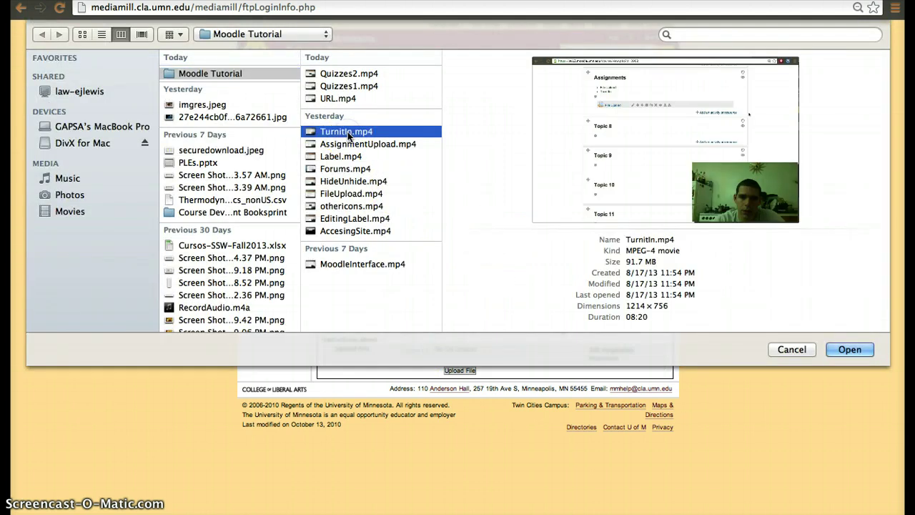
pyautogui.click(791, 350)
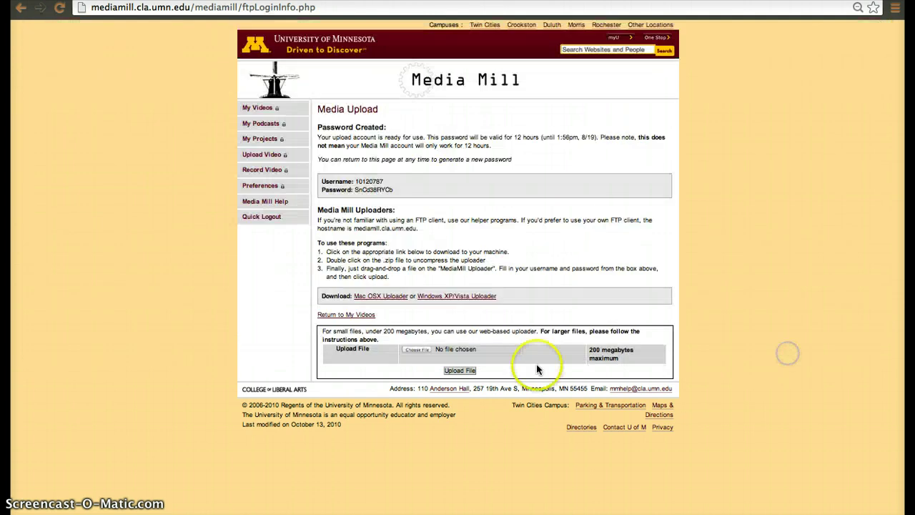
# Highlight the 200 megabyte limit for web uploads and minimize the MediaMill Uploader window.
pyautogui.moveTo(380, 331); pyautogui.dragTo(465, 331)
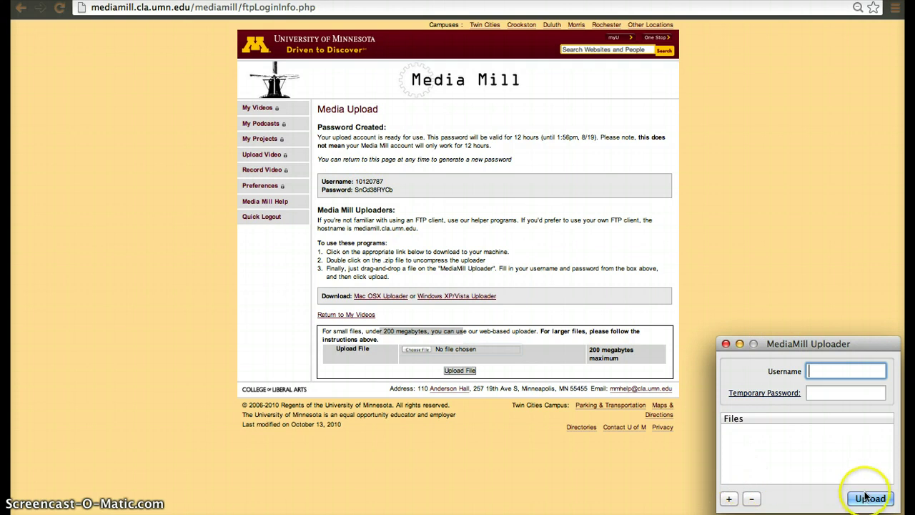
pyautogui.click(741, 344)
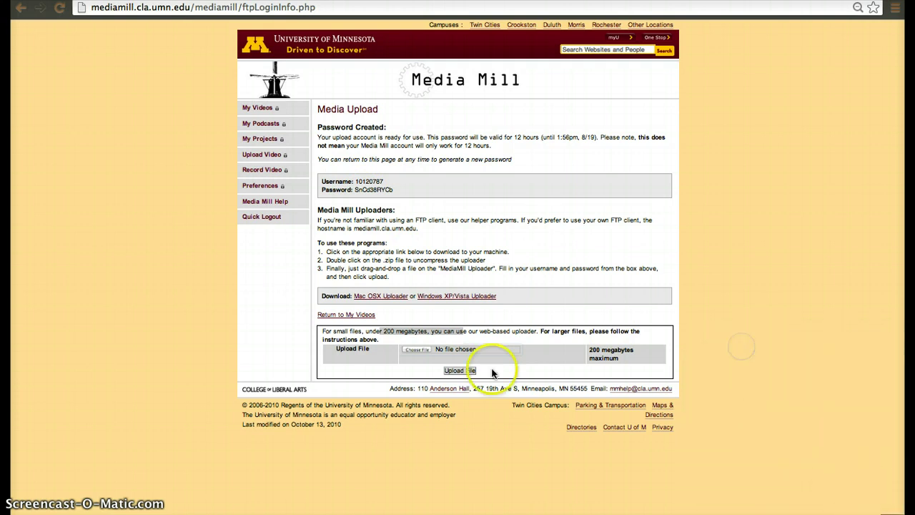
# Open the list of own videos and look through it from the first entry to the last.
pyautogui.click(256, 109)
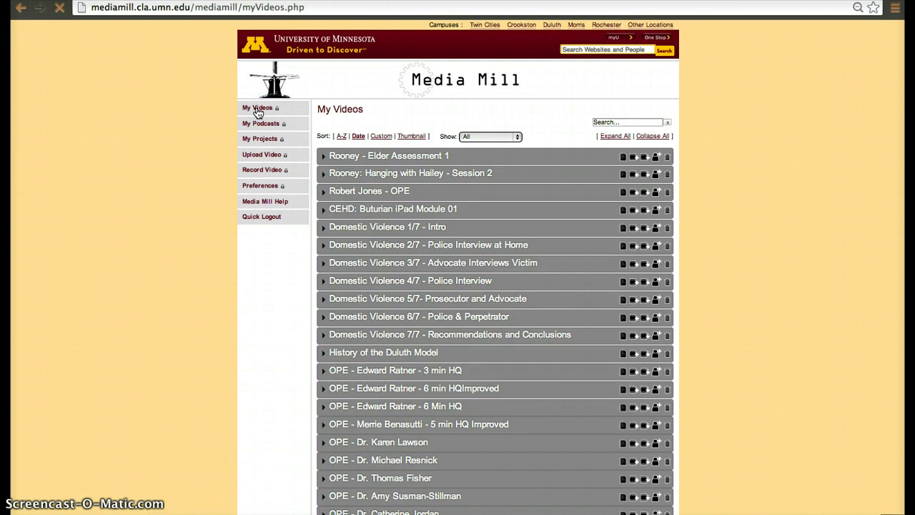
pyautogui.scroll(-20, 448, 330)
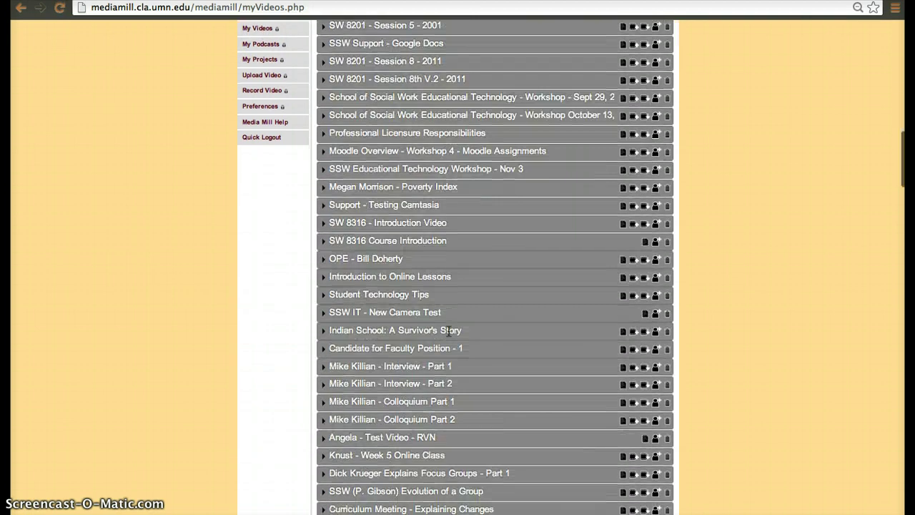
pyautogui.scroll(-20, 448, 331)
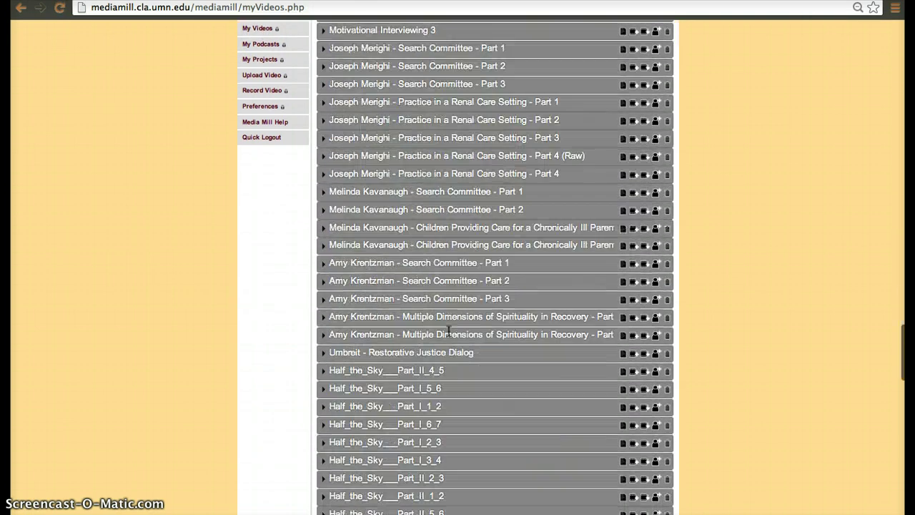
pyautogui.scroll(-10, 449, 330)
pyautogui.scroll(3, 448, 339)
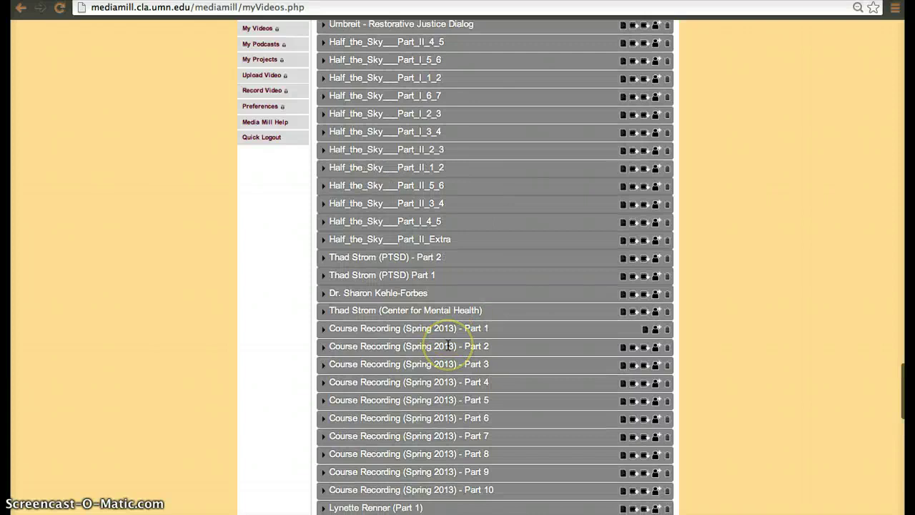
pyautogui.scroll(-20, 448, 345)
pyautogui.scroll(-10, 448, 344)
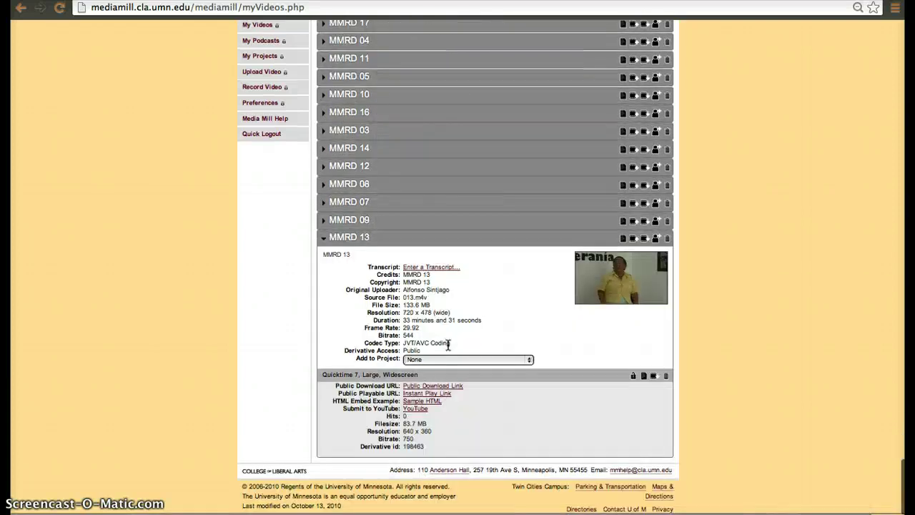
pyautogui.scroll(20, 449, 345)
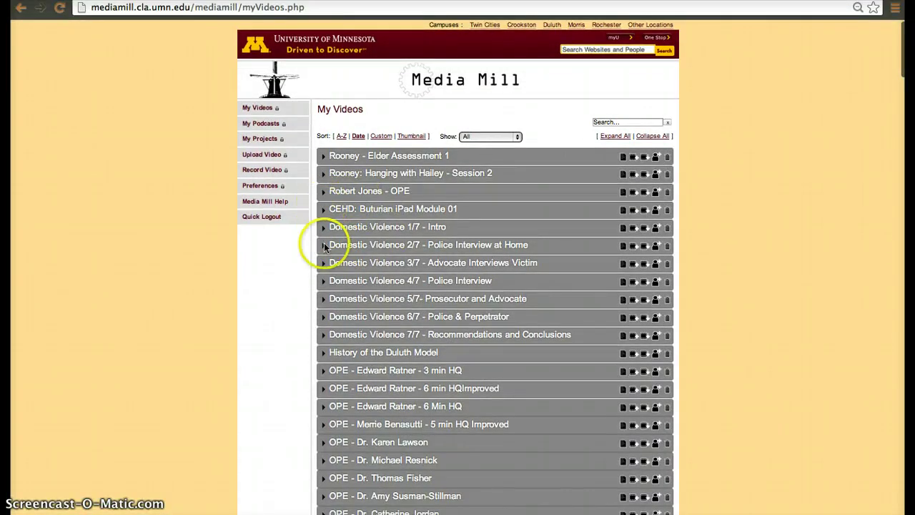
pyautogui.scroll(-2, 323, 243)
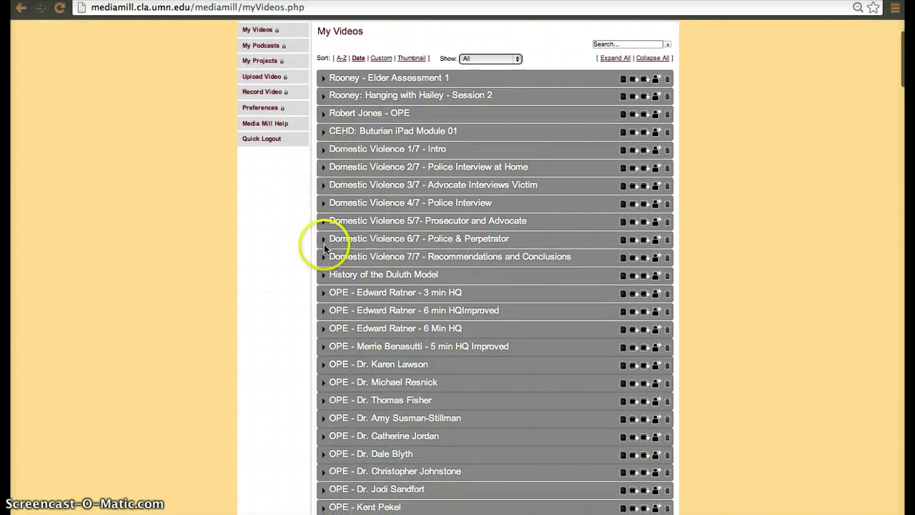
# Expand "Domestic Violence 1/7 - Intro", examine its source file, size and resolution details, and collapse it again.
pyautogui.click(324, 151)
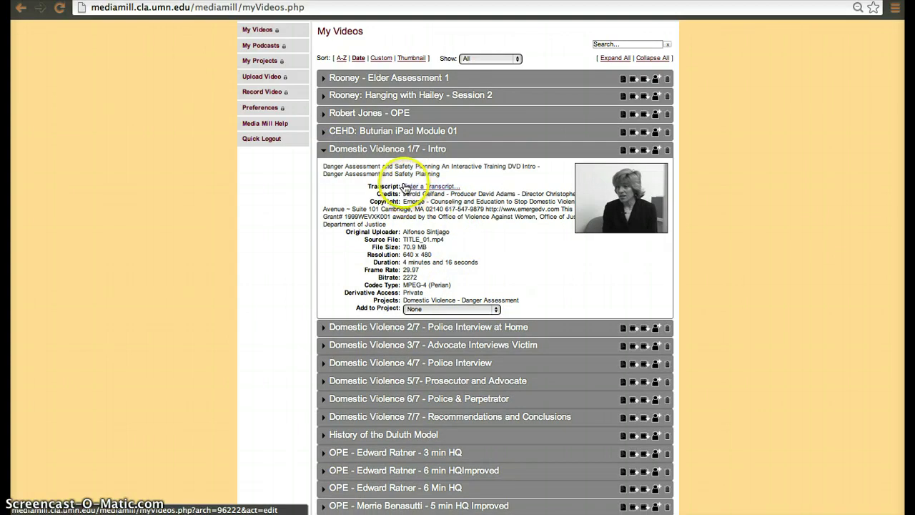
pyautogui.moveTo(403, 193); pyautogui.dragTo(434, 254)
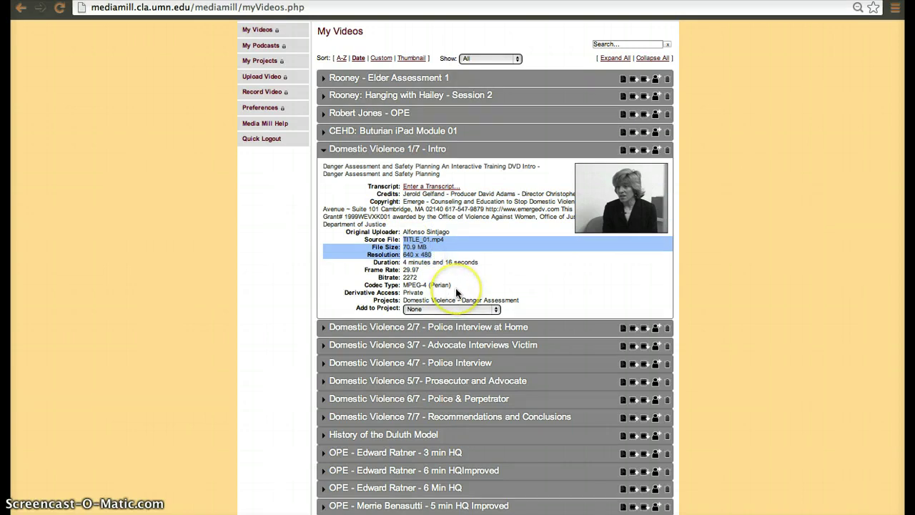
pyautogui.scroll(-3, 329, 327)
pyautogui.scroll(3, 319, 272)
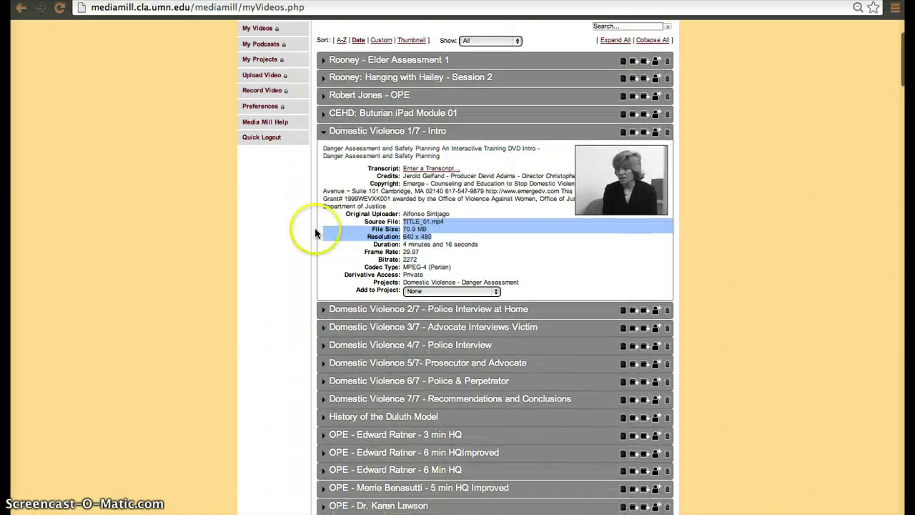
pyautogui.click(322, 131)
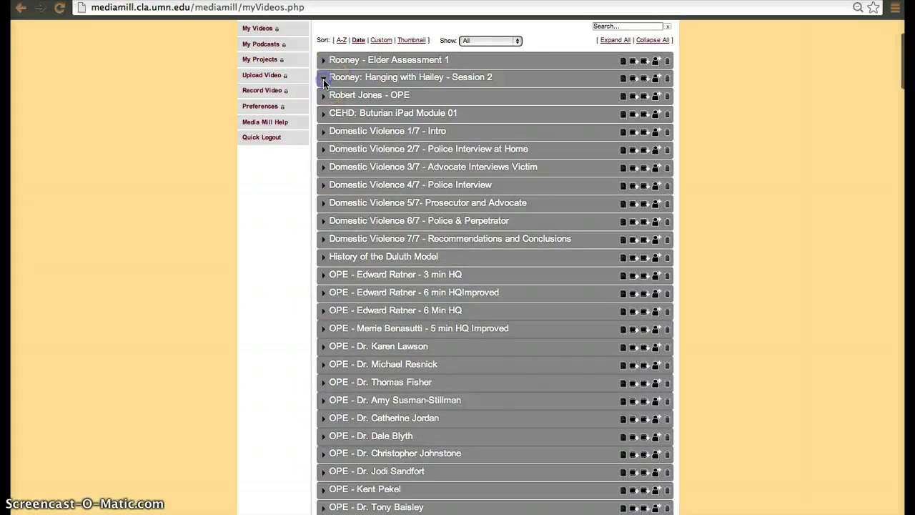
# Expand the Session 2 role-play video, second in the list, examine its Flash8 and Quicktime 7 derivatives and their links, and collapse it.
pyautogui.click(324, 79)
pyautogui.scroll(-3, 346, 194)
pyautogui.scroll(-5, 346, 195)
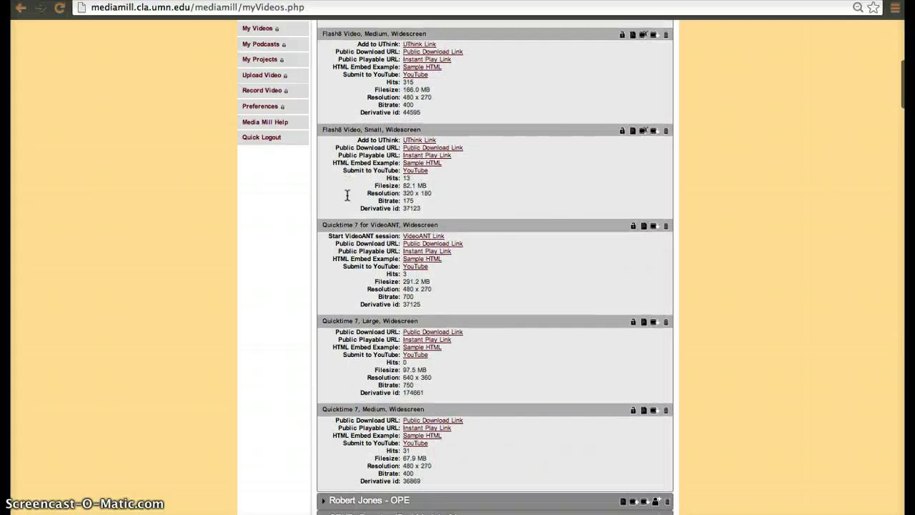
pyautogui.scroll(6, 346, 193)
pyautogui.scroll(3, 346, 195)
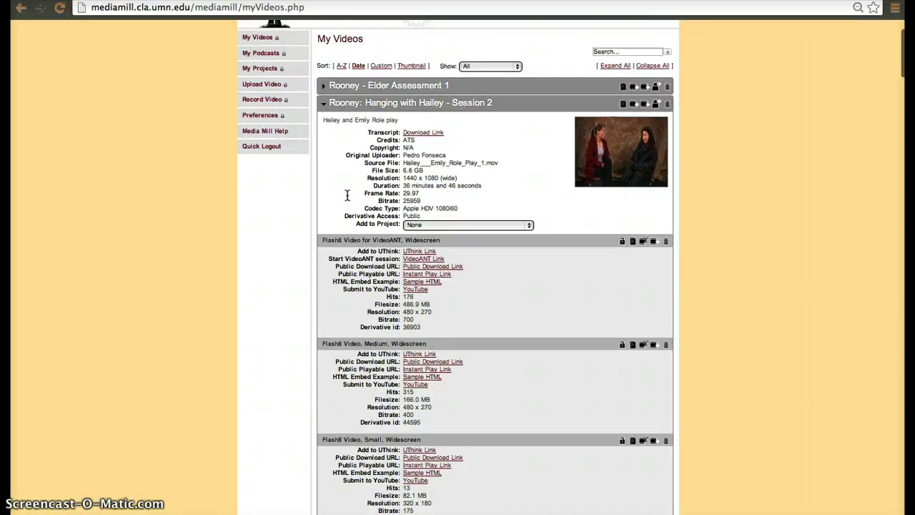
pyautogui.scroll(-4, 346, 194)
pyautogui.scroll(2, 348, 197)
pyautogui.scroll(-1, 347, 195)
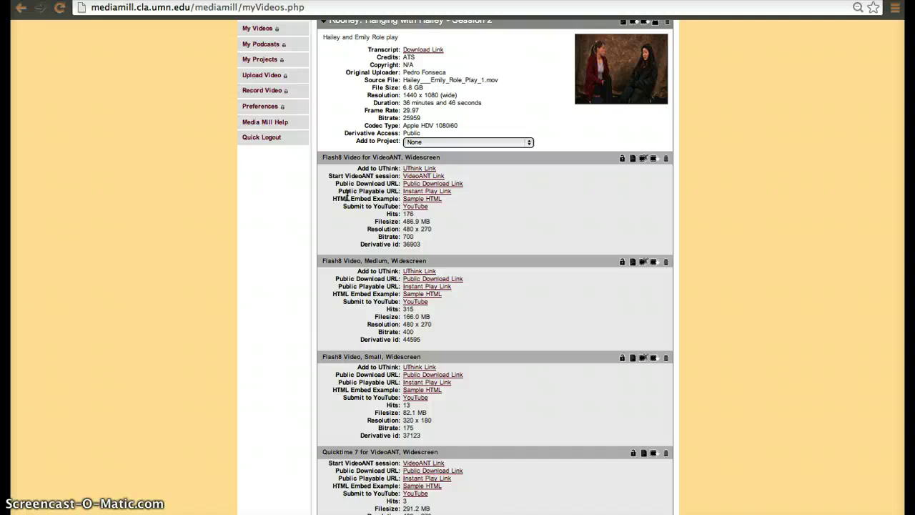
pyautogui.scroll(2, 398, 163)
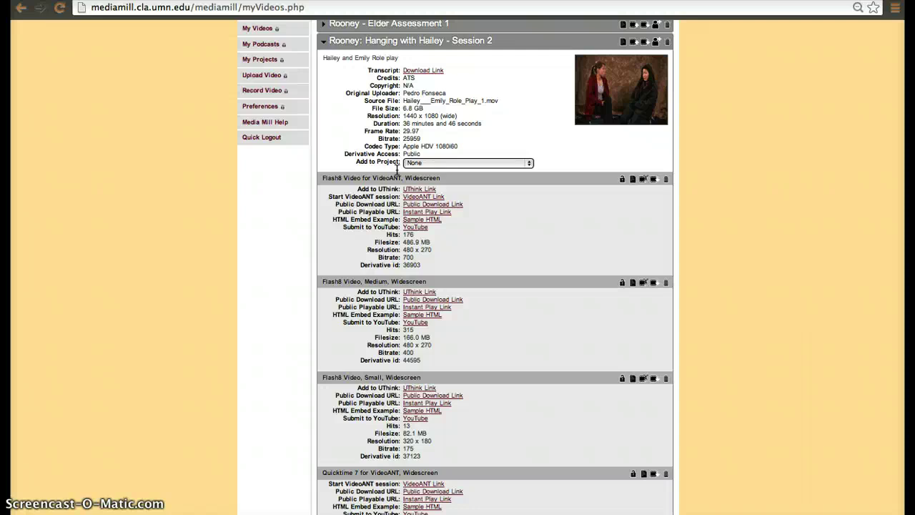
pyautogui.scroll(4, 397, 172)
pyautogui.click(326, 174)
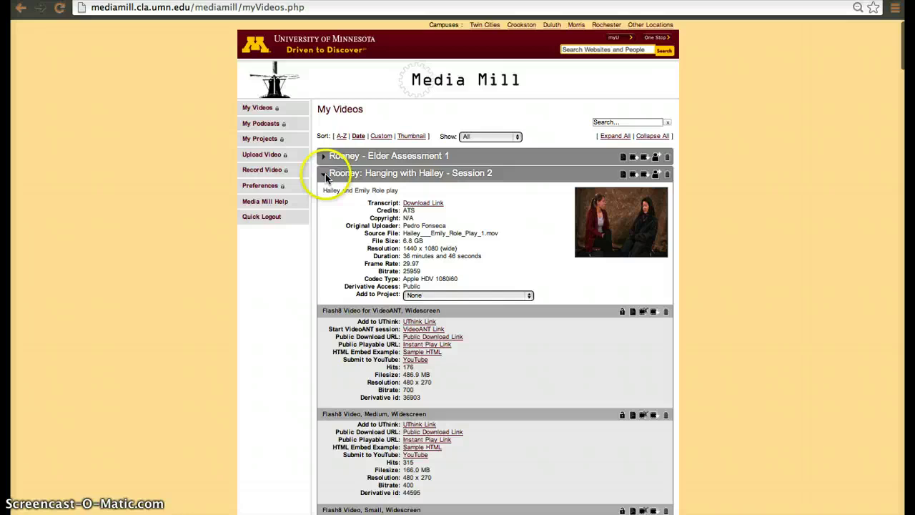
pyautogui.click(324, 172)
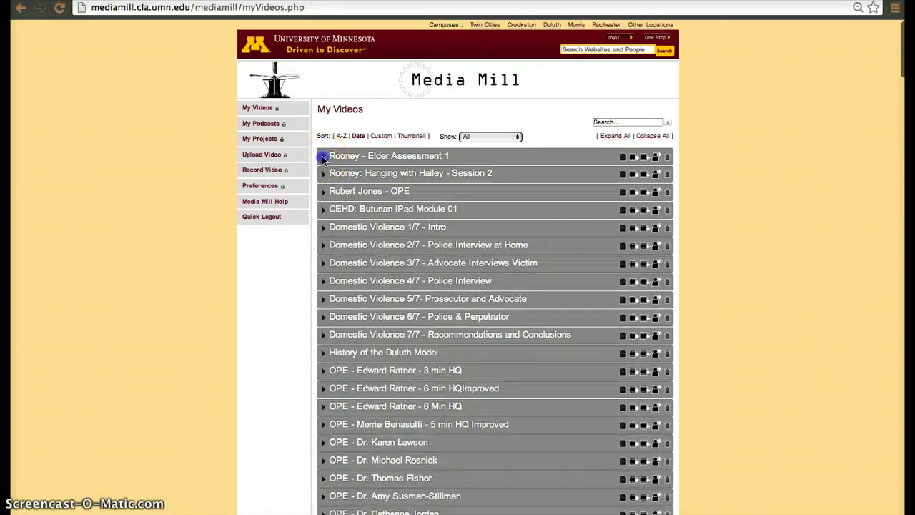
# Expand the "Elder Assessment 1" video and examine its metadata and available derivatives.
pyautogui.click(323, 156)
pyautogui.scroll(-3, 371, 254)
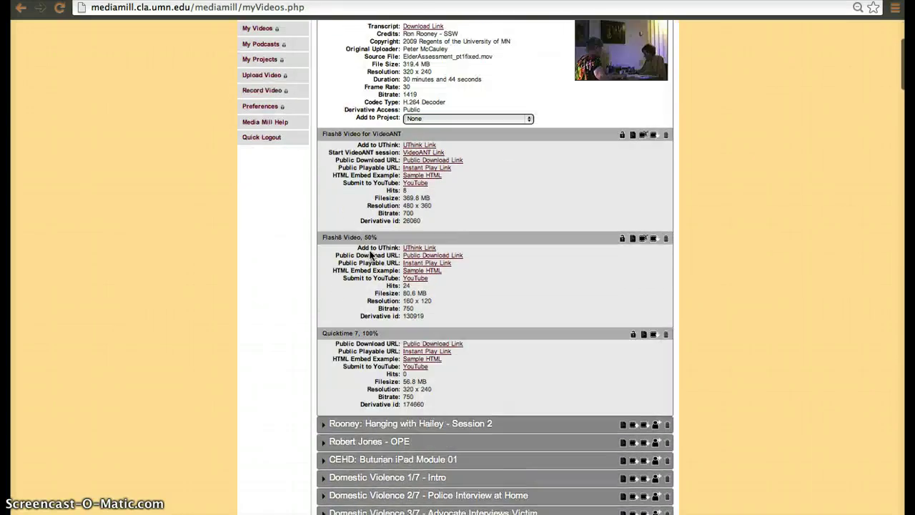
pyautogui.scroll(1, 371, 254)
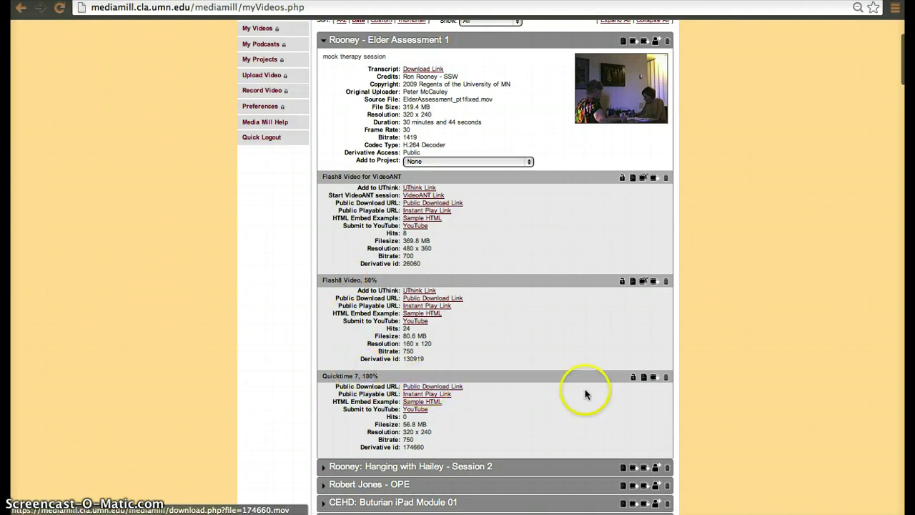
pyautogui.scroll(1, 585, 392)
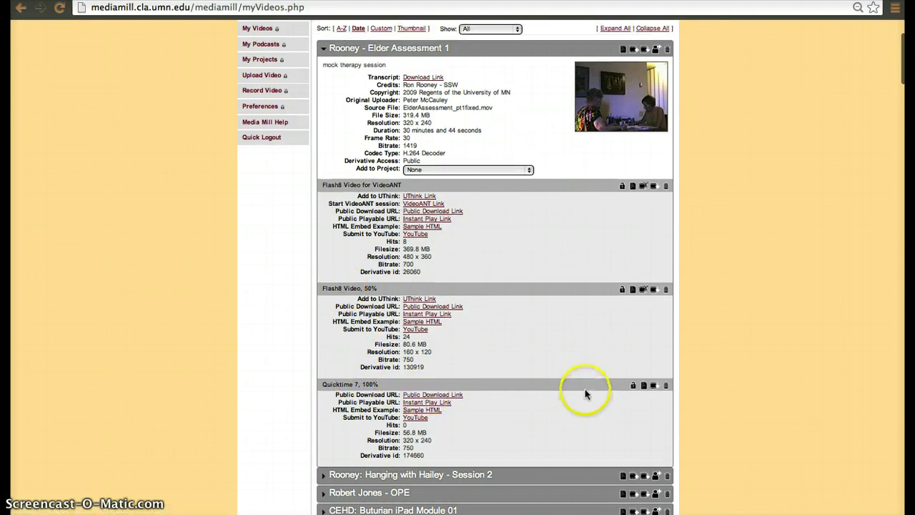
# Open the derivative request for the "Elder Assessment 1" video and review the presets, from HTML5/Flash 9 to Audio Only and Quicktime Streaming.
pyautogui.click(647, 52)
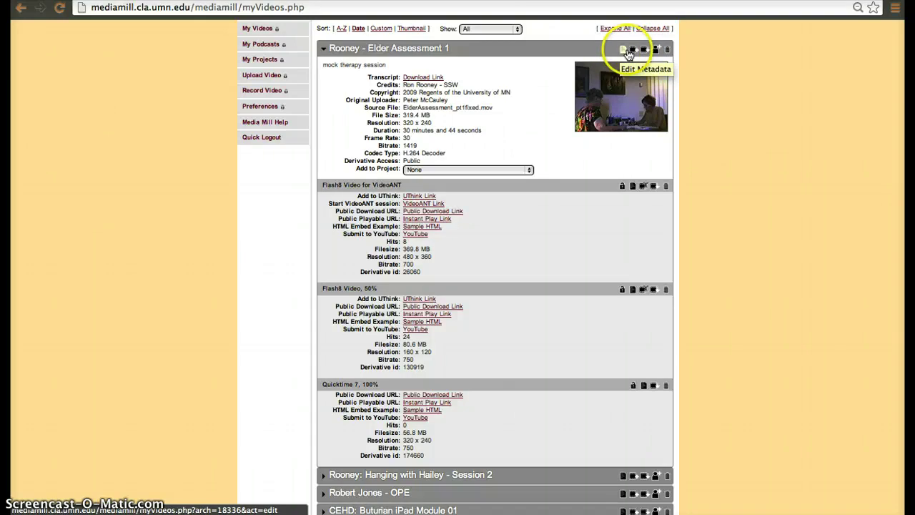
pyautogui.click(634, 50)
pyautogui.click(566, 224)
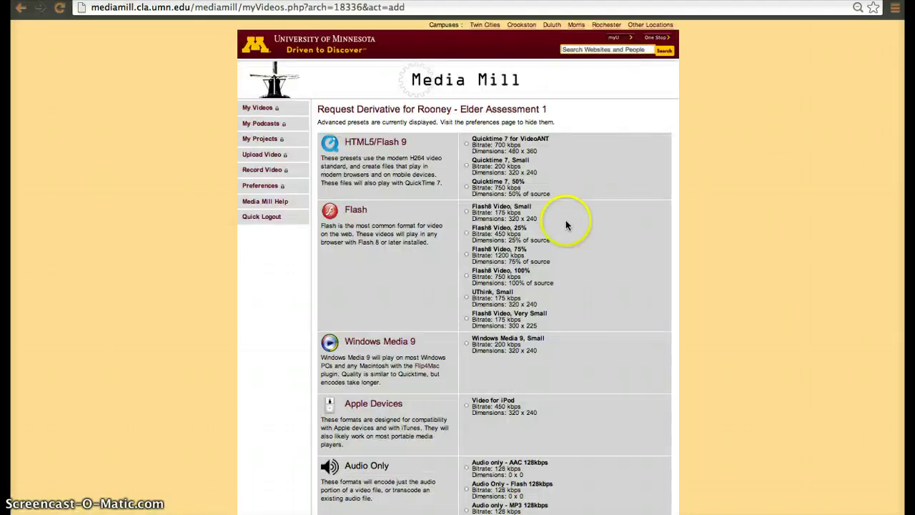
pyautogui.scroll(-5, 565, 225)
pyautogui.scroll(-2, 566, 226)
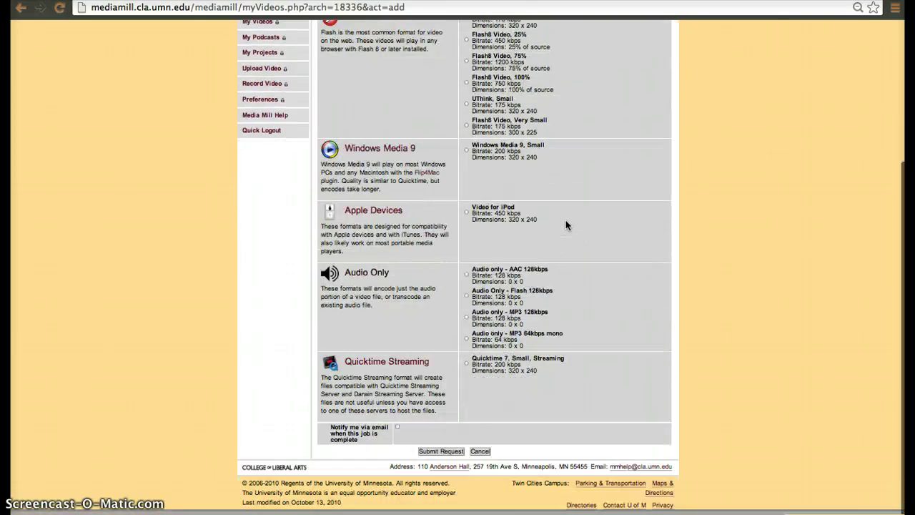
pyautogui.scroll(10, 566, 225)
pyautogui.scroll(-5, 566, 226)
pyautogui.click(485, 347)
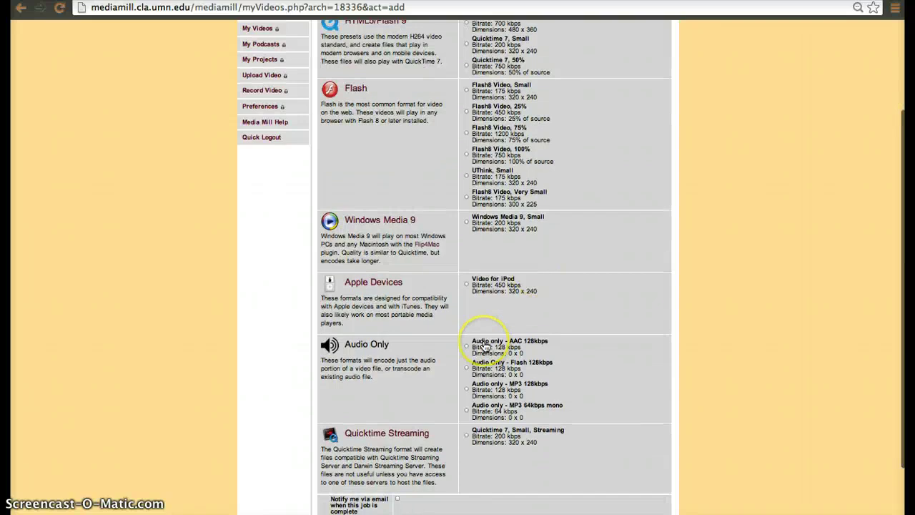
pyautogui.scroll(3, 485, 347)
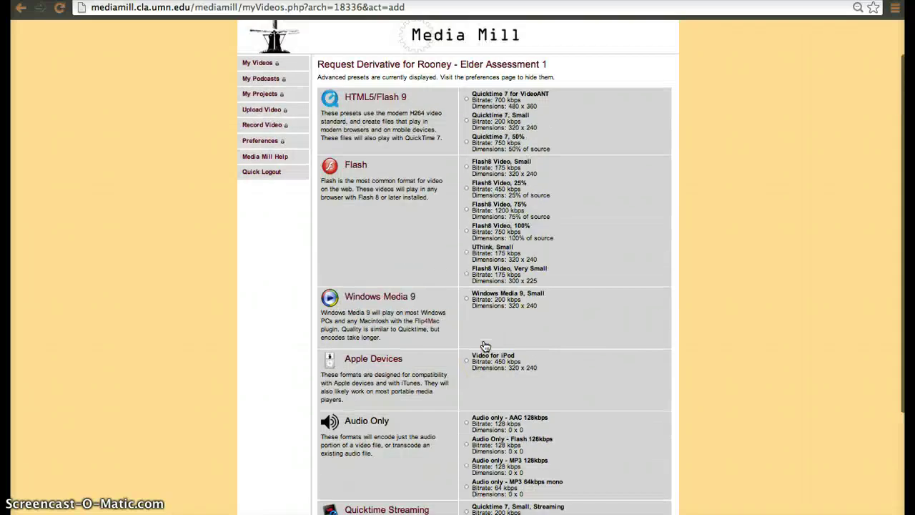
pyautogui.click(486, 347)
pyautogui.scroll(-4, 476, 354)
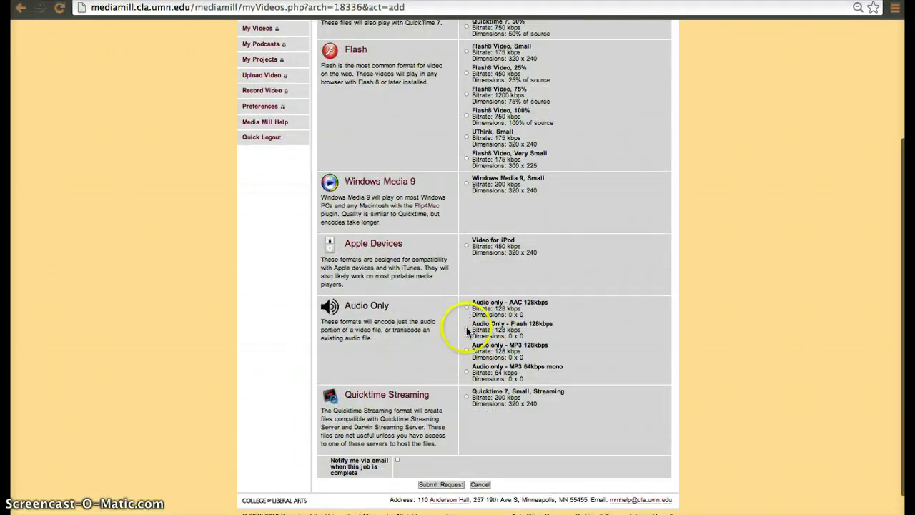
pyautogui.scroll(5, 467, 331)
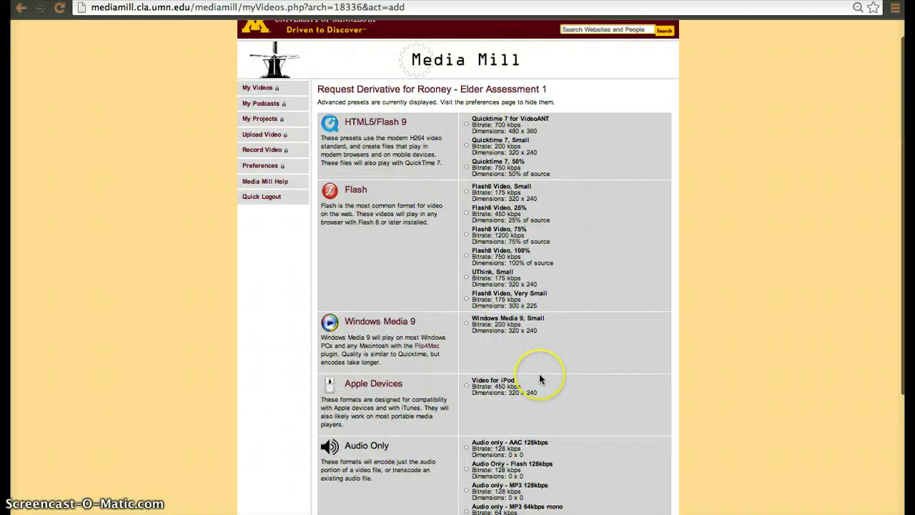
# Request the "Audio only - AAC 128kbps" derivative for the "Elder Assessment 1" video.
pyautogui.scroll(-5, 540, 378)
pyautogui.click(450, 291)
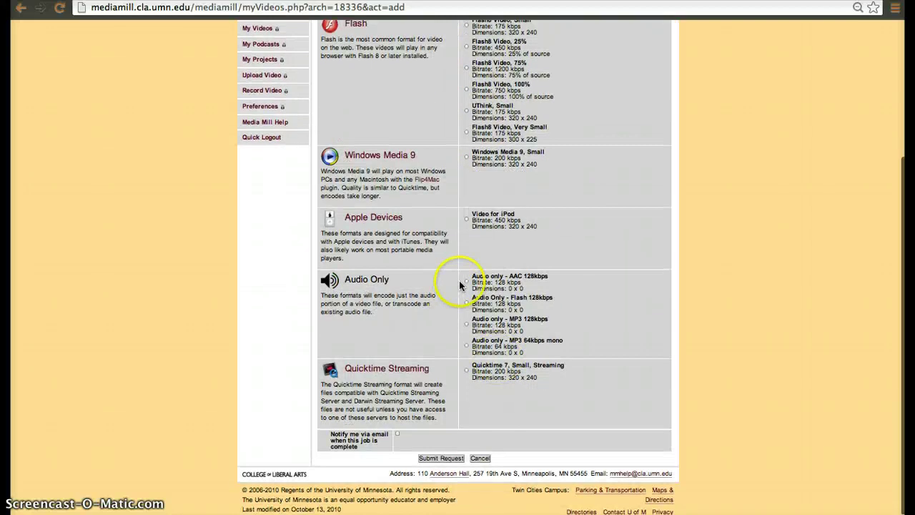
pyautogui.click(441, 458)
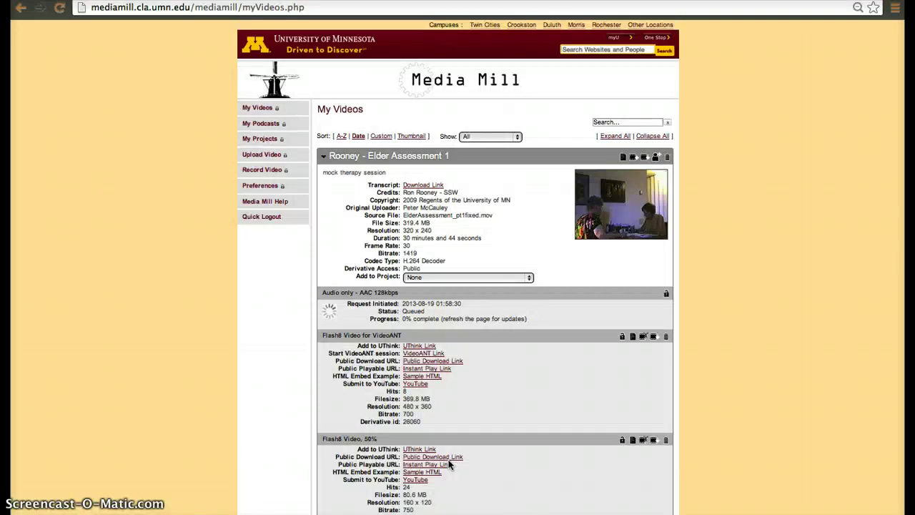
# Examine the progress of the requested audio derivative and the existing Flash8 and Quicktime 7 derivatives of "Elder Assessment 1".
pyautogui.scroll(-3, 450, 465)
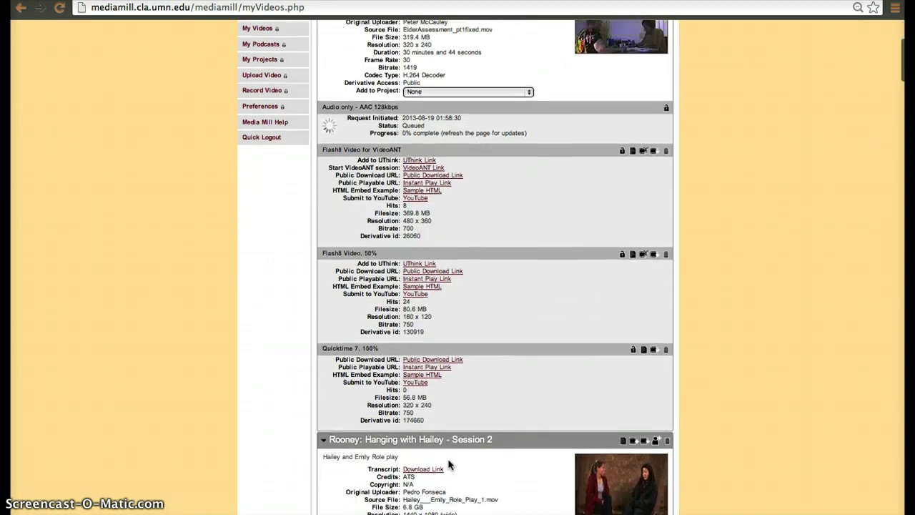
pyautogui.scroll(2, 449, 465)
pyautogui.scroll(-2, 449, 465)
pyautogui.scroll(1, 449, 464)
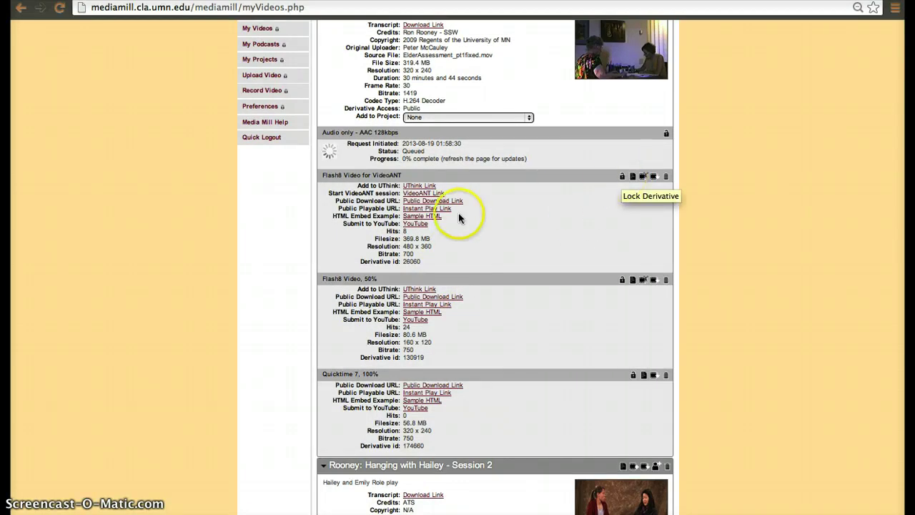
# Open the archive metadata of the "Elder Assessment 1" video, review its editable fields and access options, and return to My Videos.
pyautogui.click(633, 183)
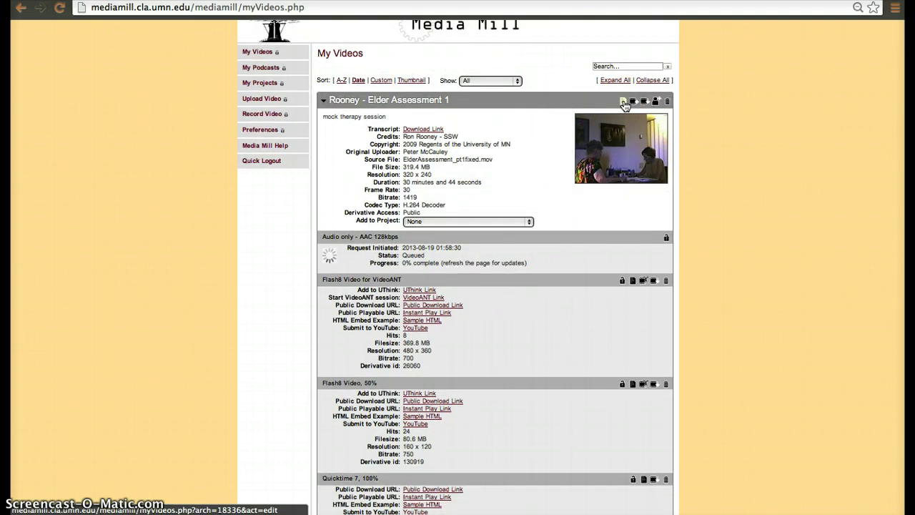
pyautogui.click(624, 102)
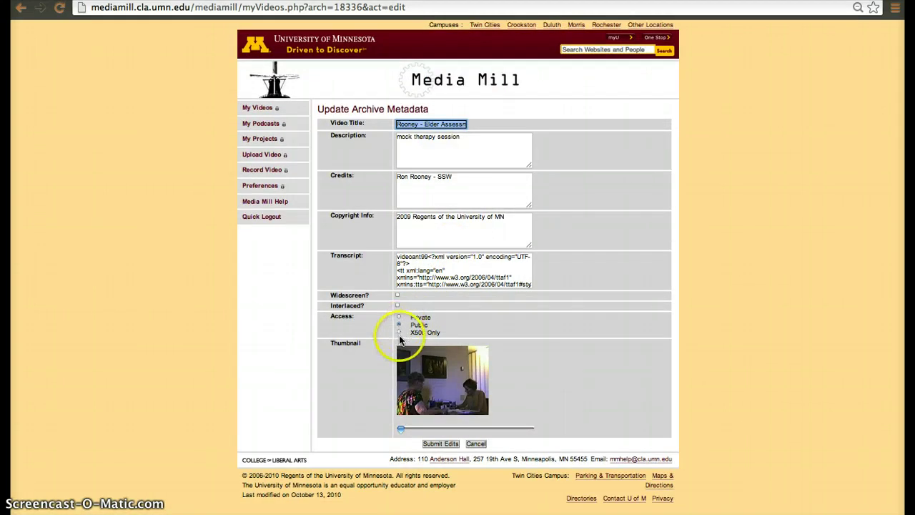
pyautogui.click(22, 9)
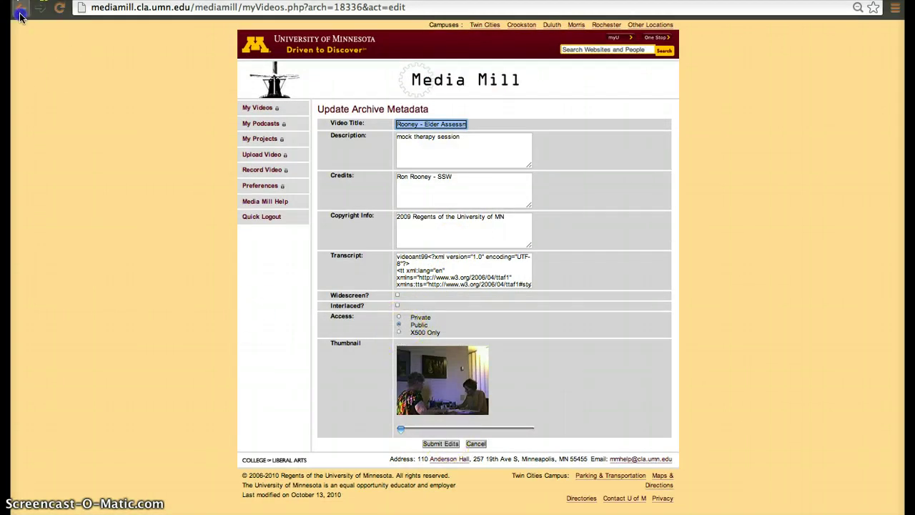
# Open the playable page of the "Flash8 Video for VideoANT" derivative, play the video, and return to My Videos.
pyautogui.scroll(-3, 419, 372)
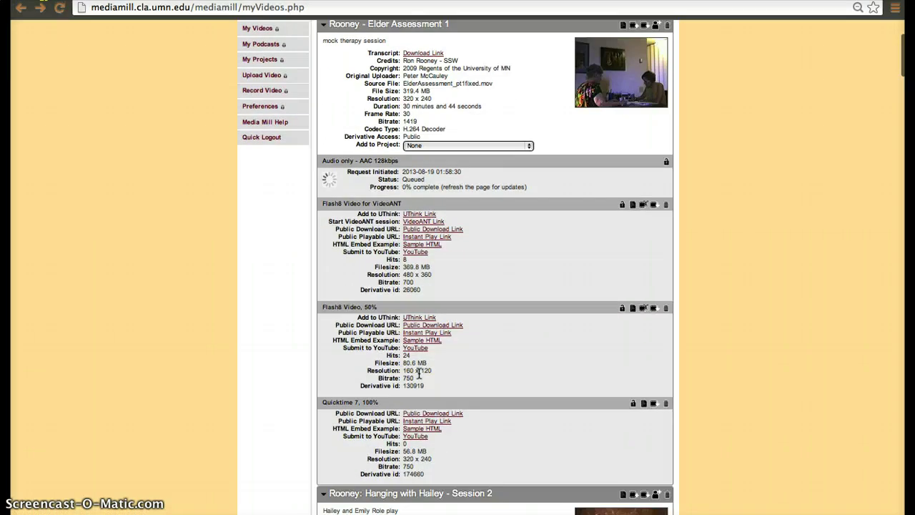
pyautogui.click(433, 244)
pyautogui.click(499, 254)
pyautogui.click(515, 251)
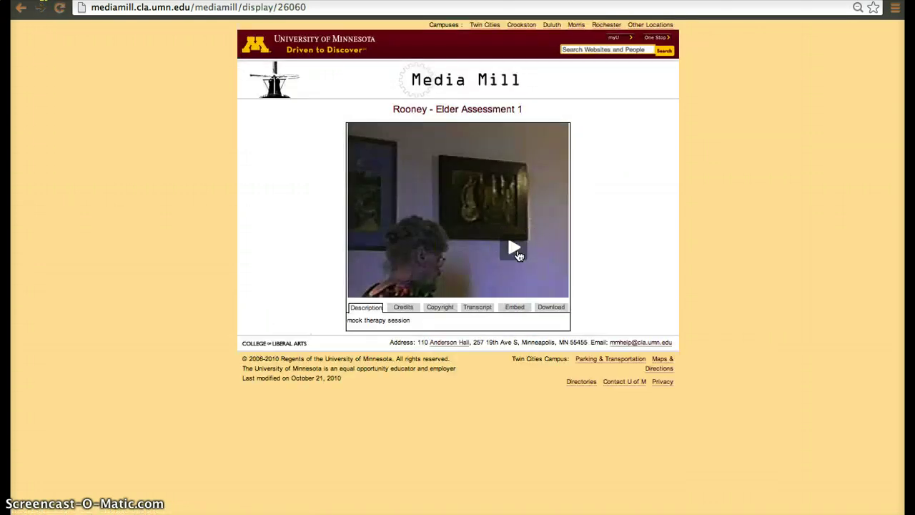
pyautogui.click(477, 259)
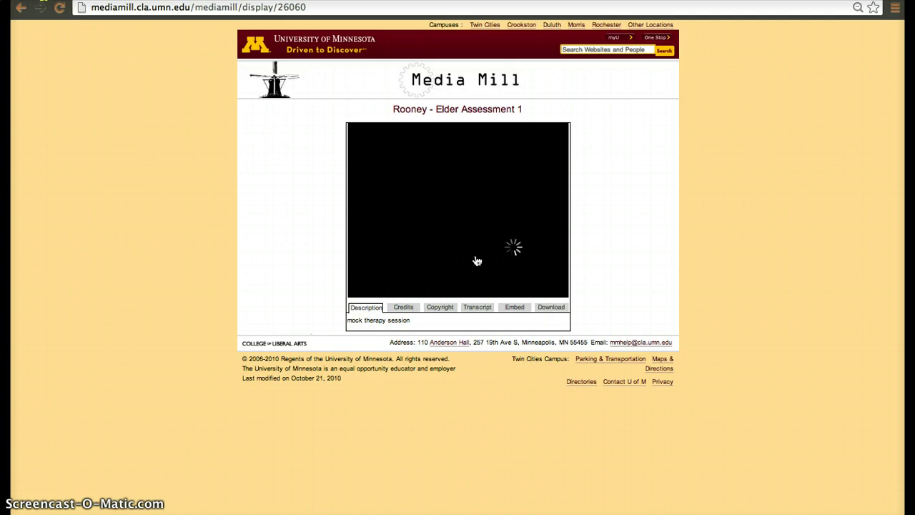
pyautogui.click(322, 176)
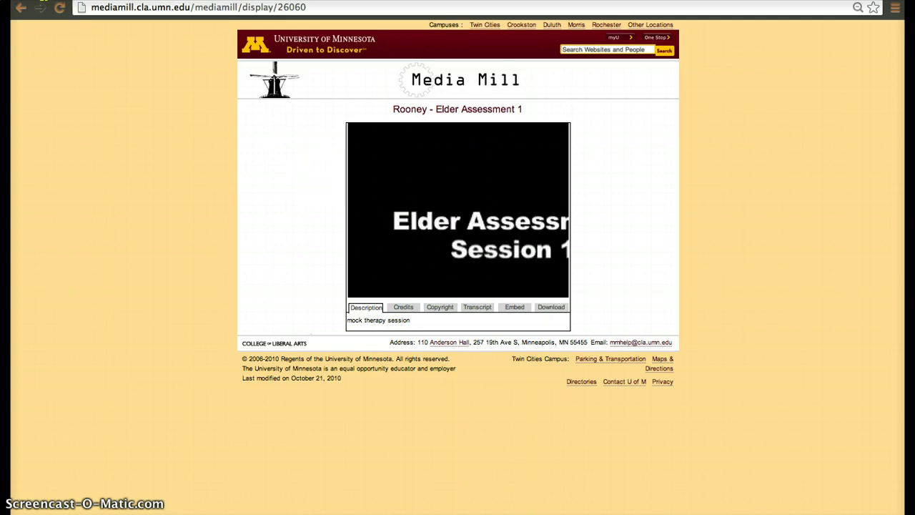
pyautogui.click(24, 13)
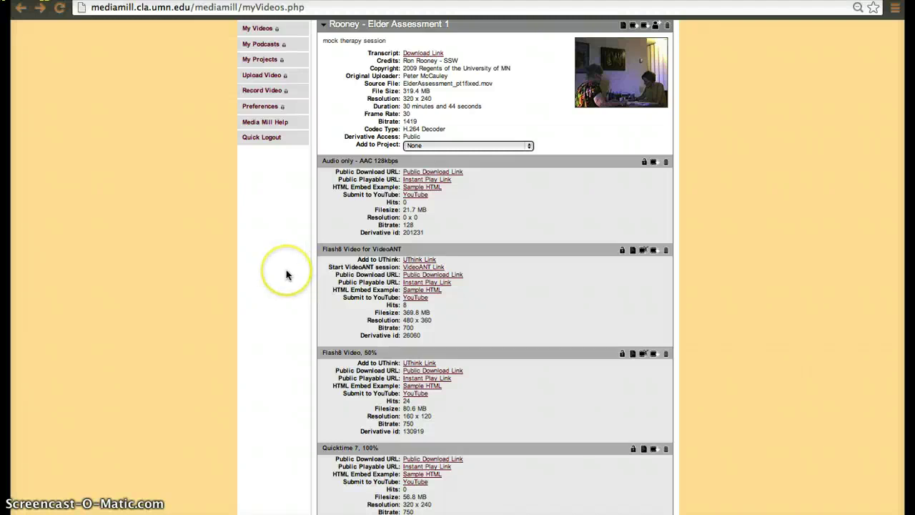
# Open the Media Mill preferences and review the display options and default compression presets.
pyautogui.scroll(3, 286, 270)
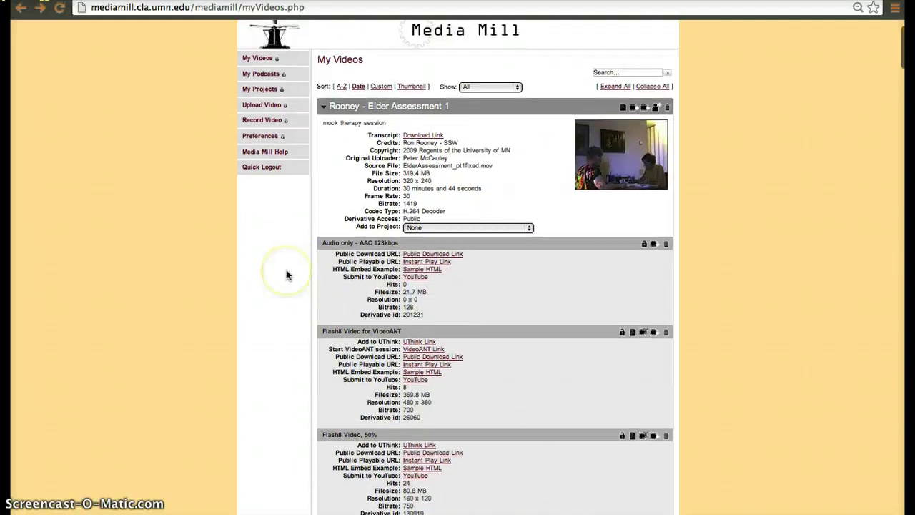
pyautogui.click(265, 139)
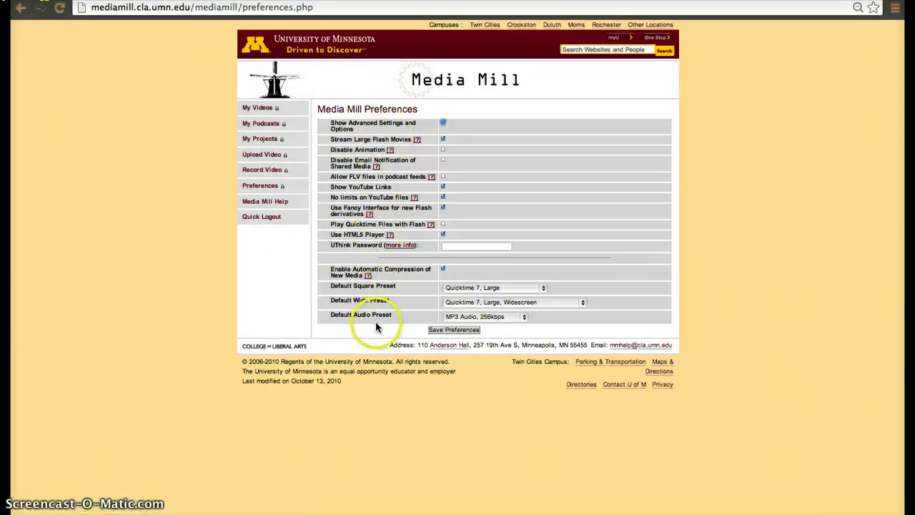
# Open the in-browser video recorder and allow the site to use the camera and microphone.
pyautogui.click(261, 171)
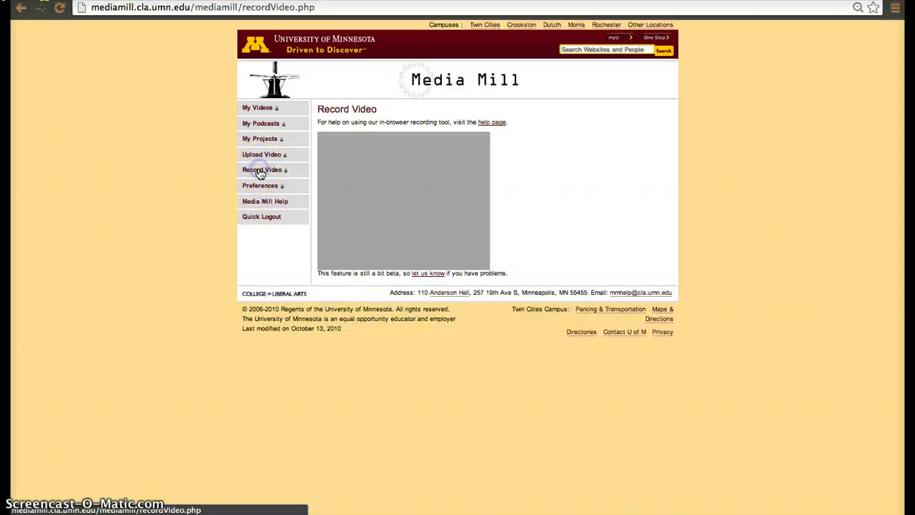
pyautogui.click(452, 236)
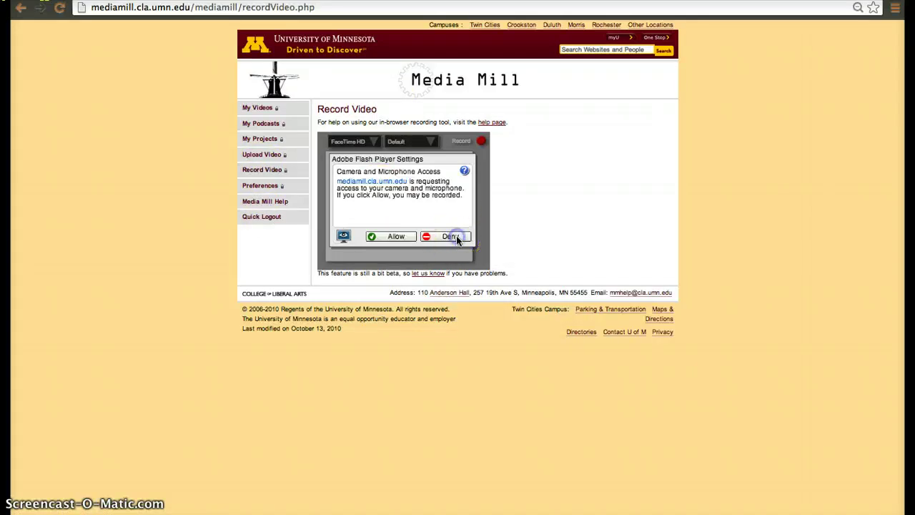
pyautogui.click(393, 236)
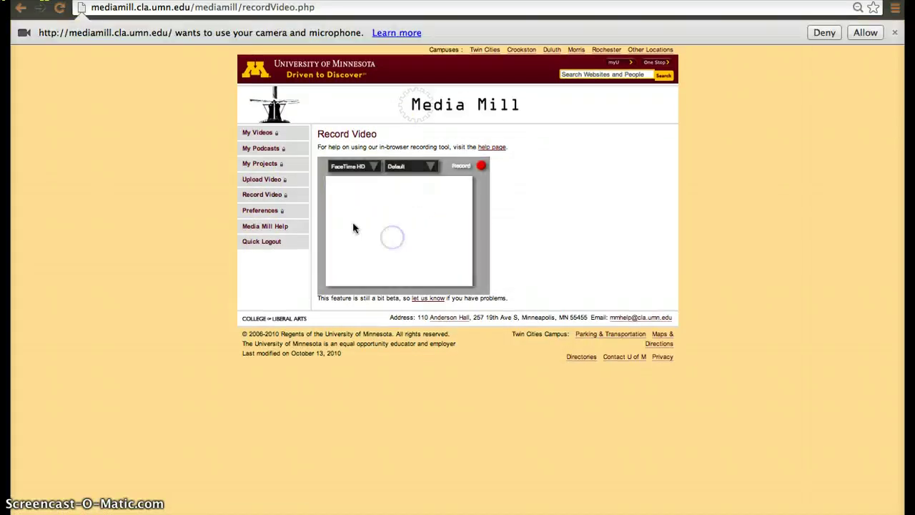
pyautogui.click(858, 33)
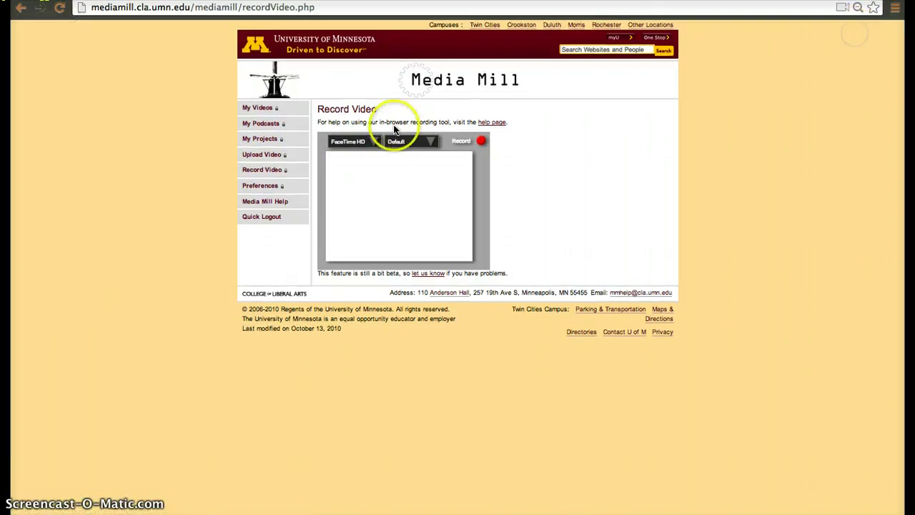
# Open My Projects and look through the video projects, from "Domestic Violence - Danger Assessment" to "Half the Sky Documentary".
pyautogui.click(271, 141)
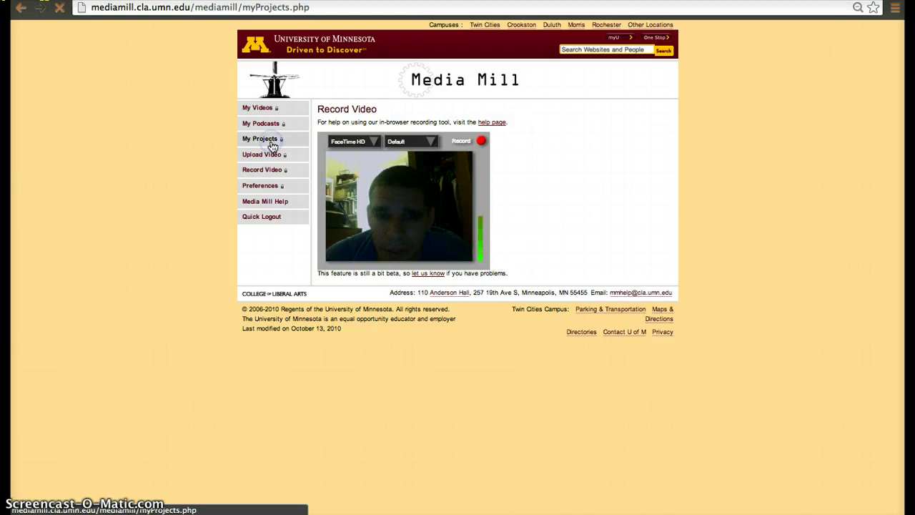
pyautogui.scroll(-5, 379, 289)
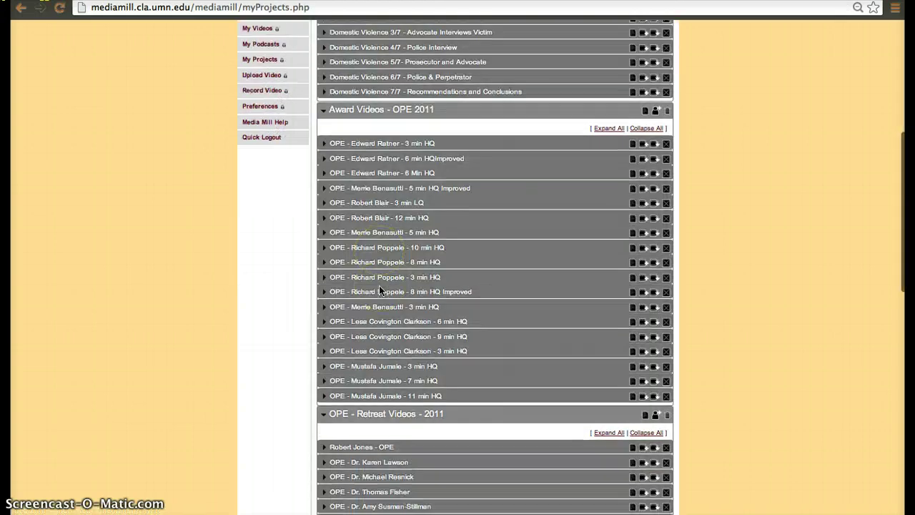
pyautogui.scroll(1, 379, 285)
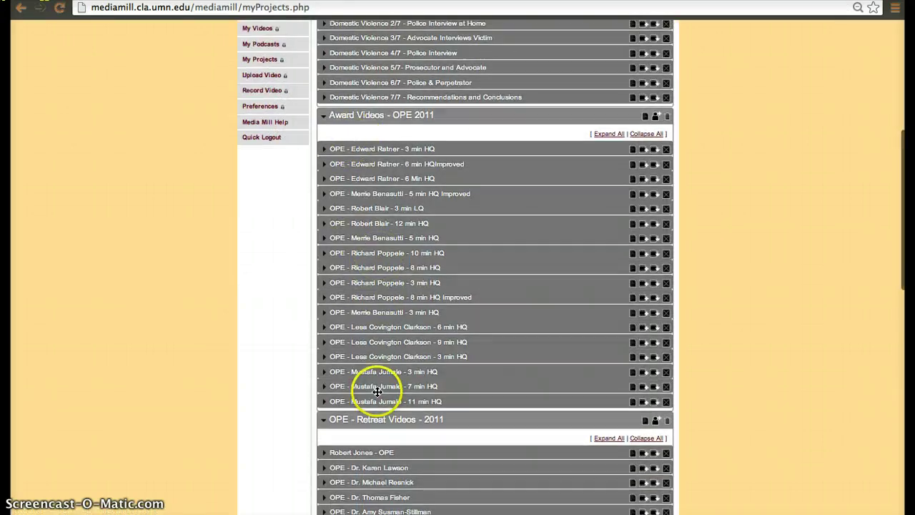
pyautogui.scroll(-8, 377, 392)
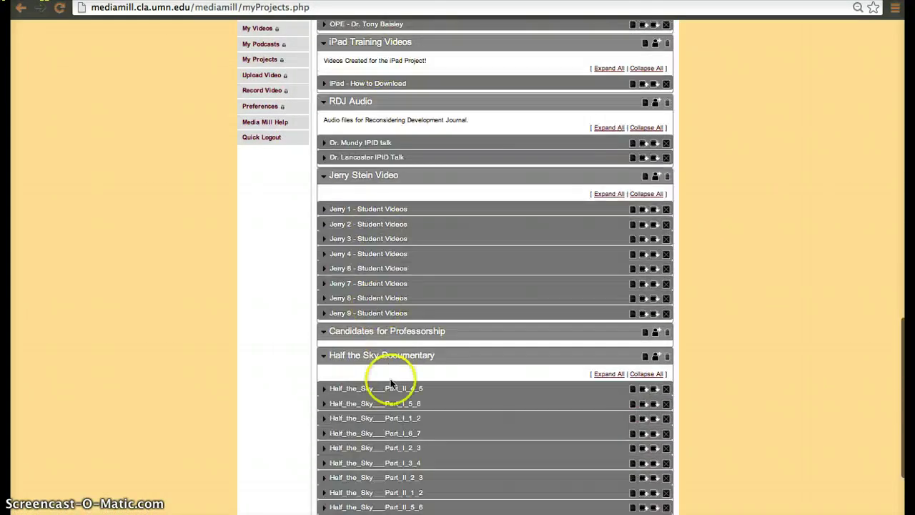
pyautogui.scroll(-2, 392, 385)
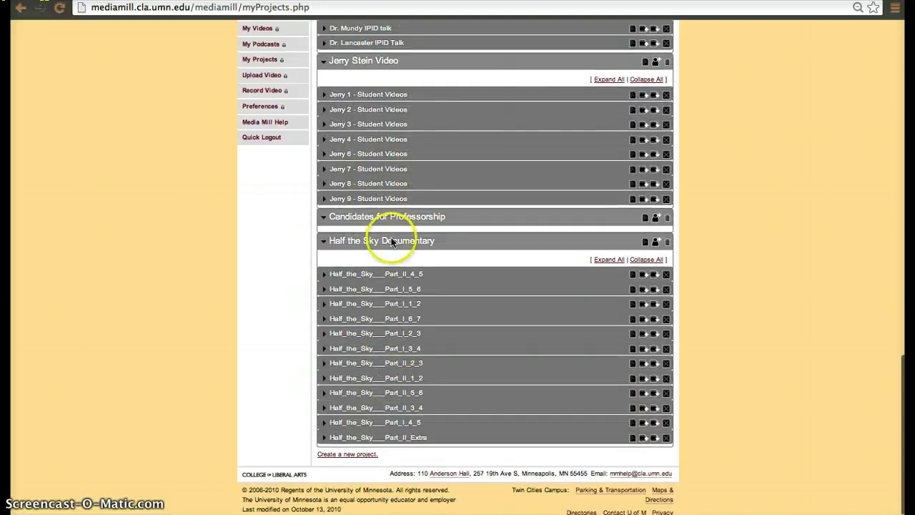
pyautogui.scroll(15, 386, 300)
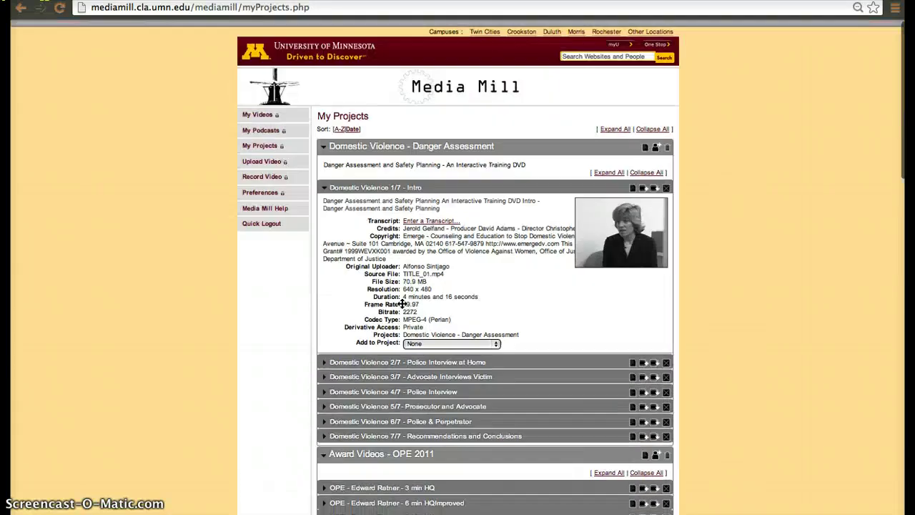
# Return to My Videos and examine the links and details of the "Audio only - AAC 128kbps" derivative.
pyautogui.click(259, 107)
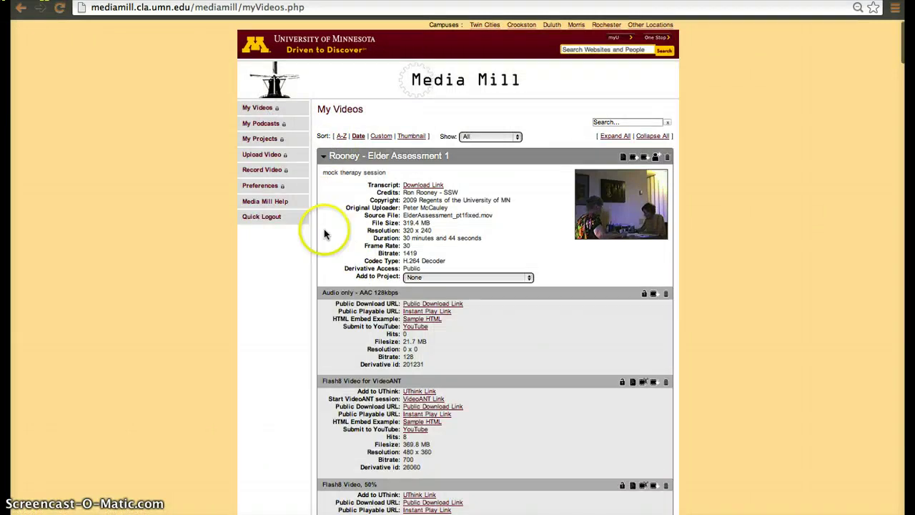
pyautogui.scroll(-3, 324, 229)
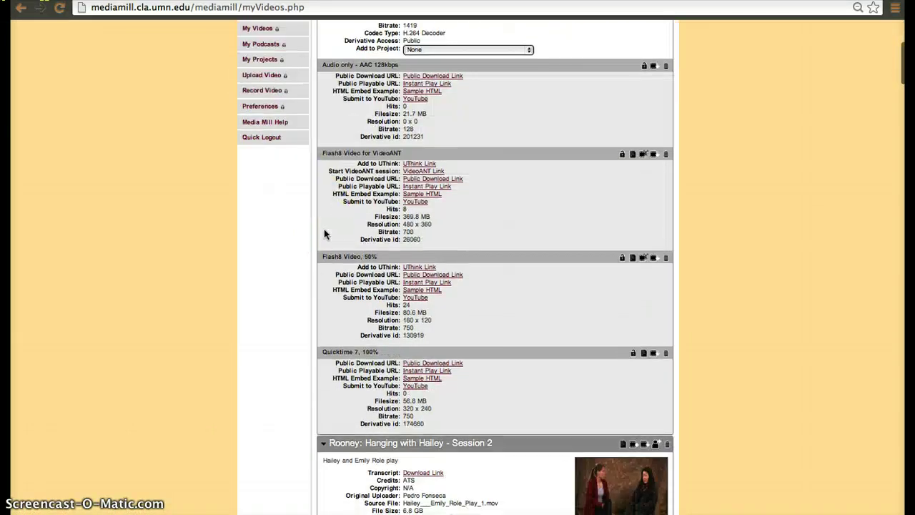
pyautogui.scroll(2, 324, 229)
pyautogui.click(332, 227)
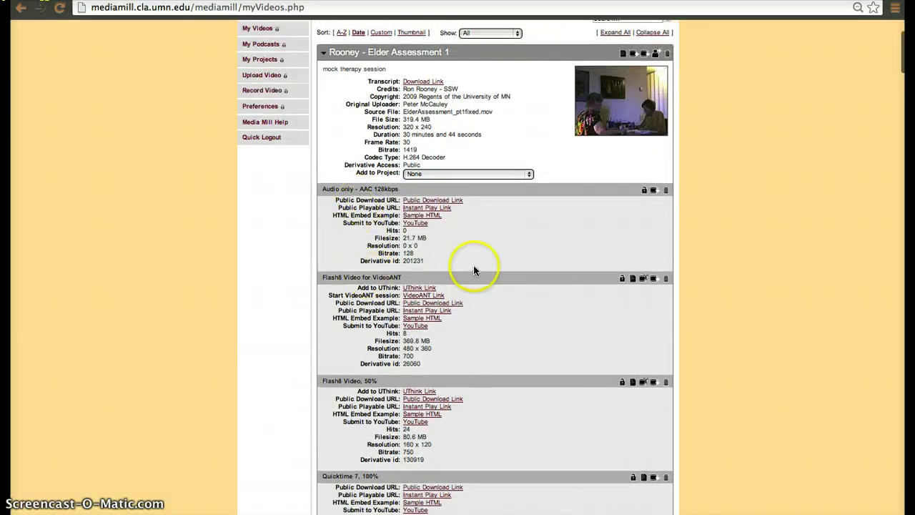